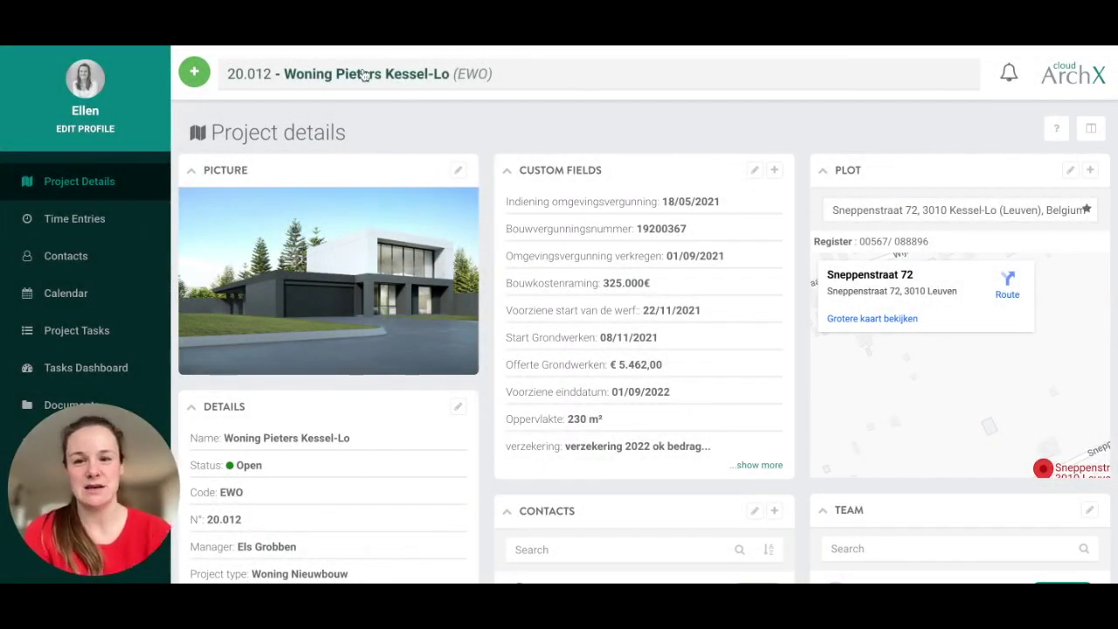
Step: Open the project's approved invoice dated 14/02/2023 from its invoicing overview and start sending it
scroll(111, 229, down, 3)
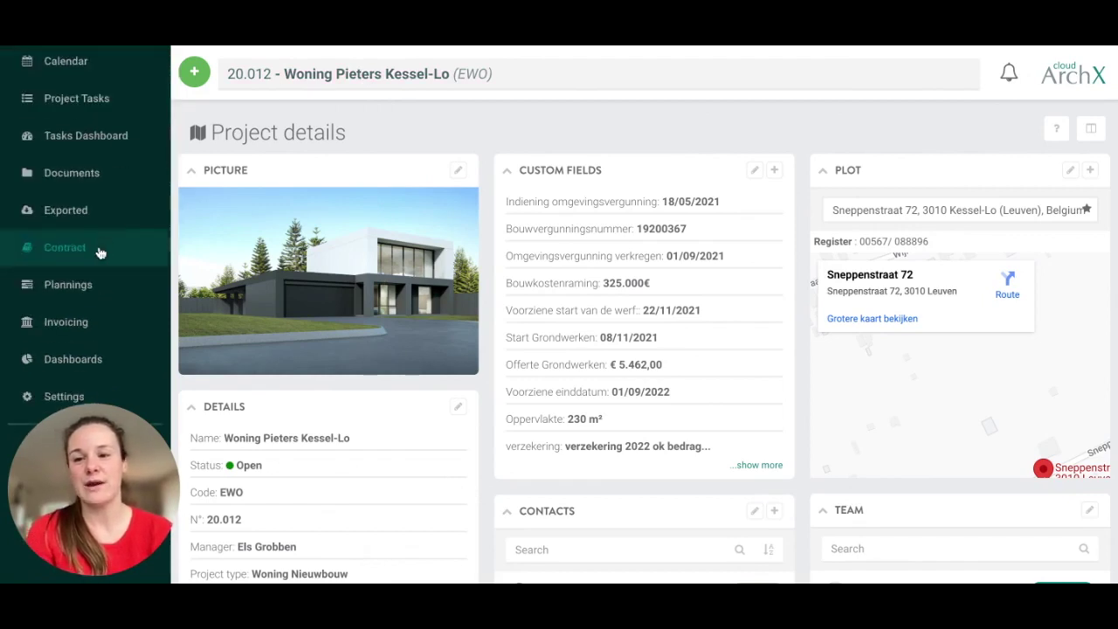
click(65, 322)
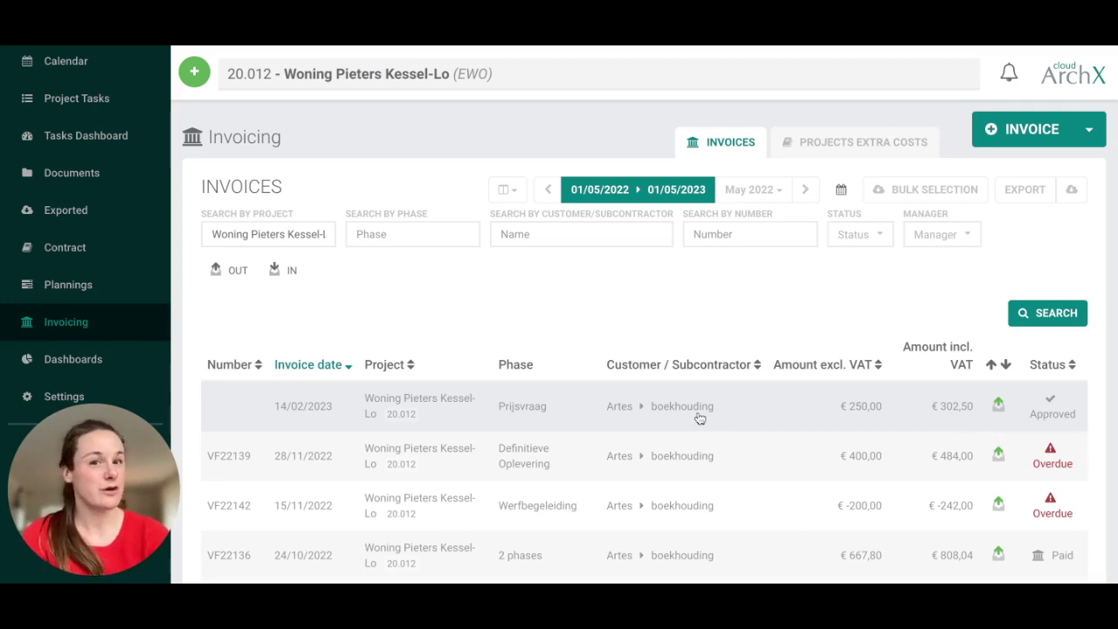
click(661, 407)
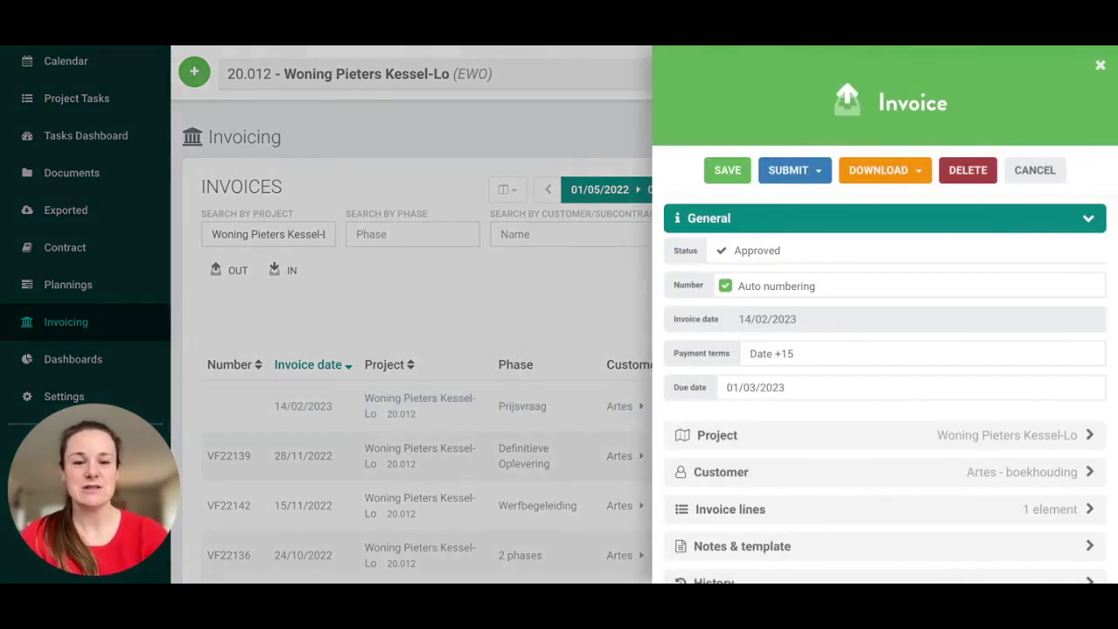
click(822, 171)
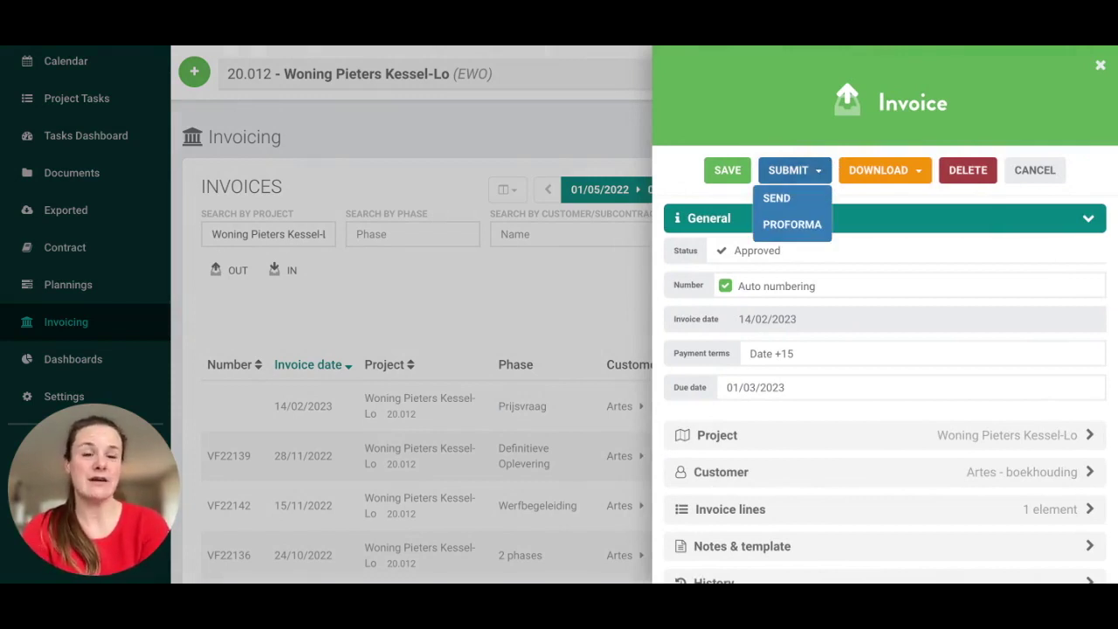
click(777, 208)
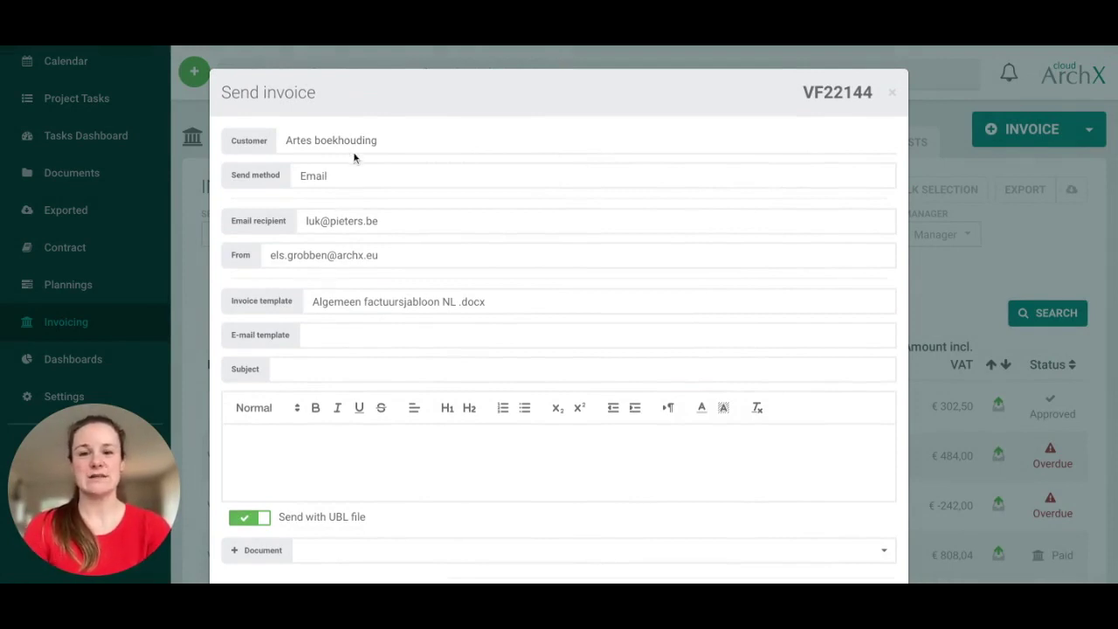
Step: Apply the e-mail template "factuur versturen" to the invoice e-mail
scroll(322, 253, down, 1)
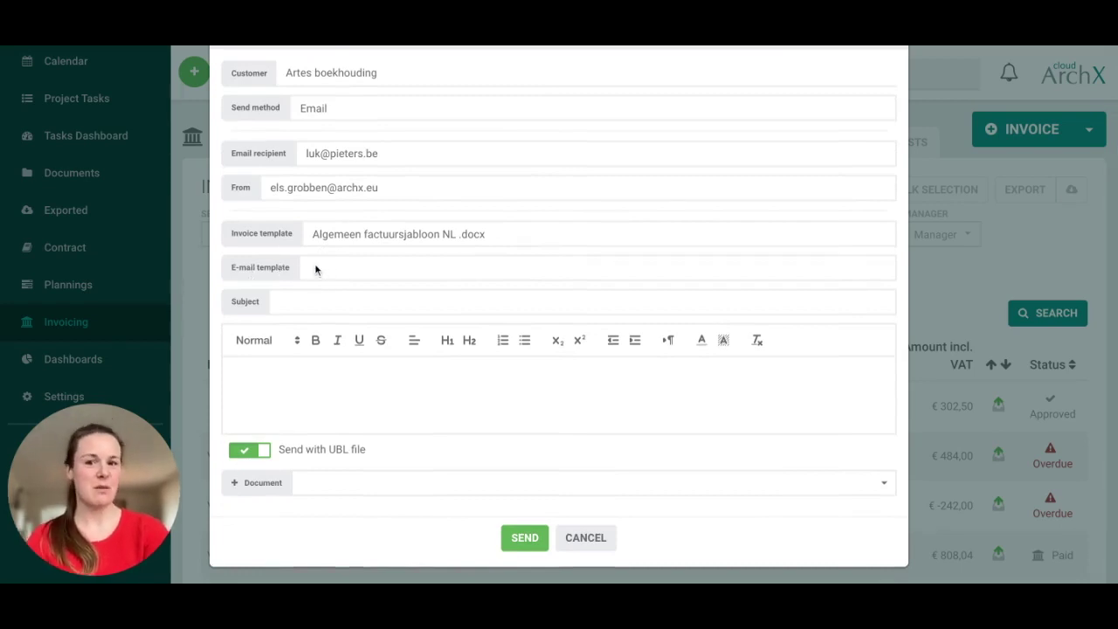
click(317, 270)
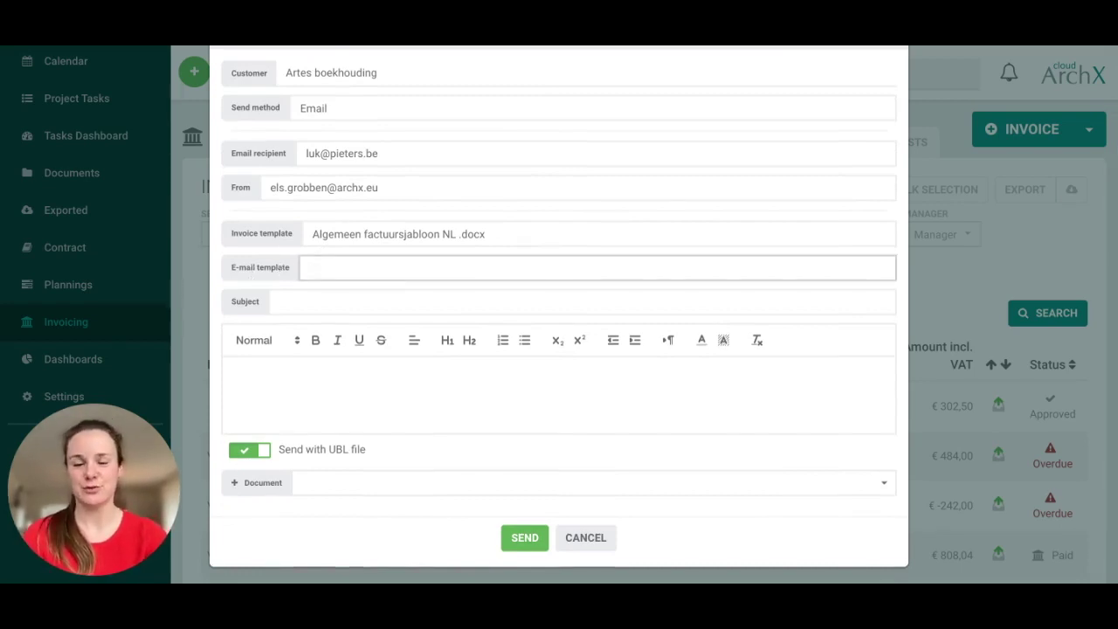
click(363, 296)
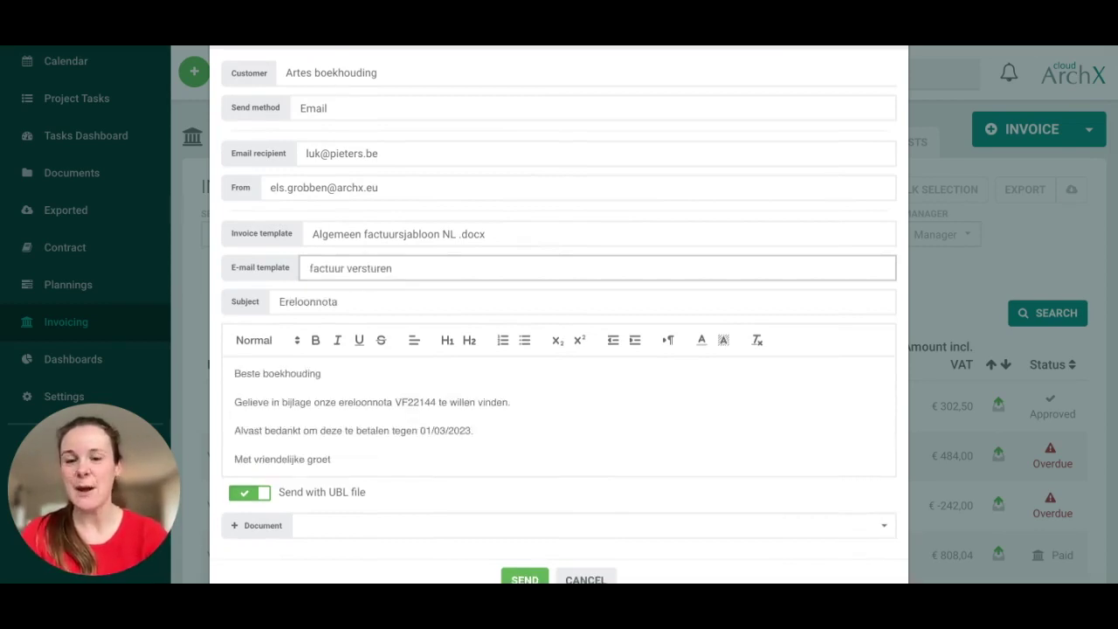
Step: Remove the word "boekhouding" from the greeting so that it only reads "Beste"
scroll(358, 292, down, 1)
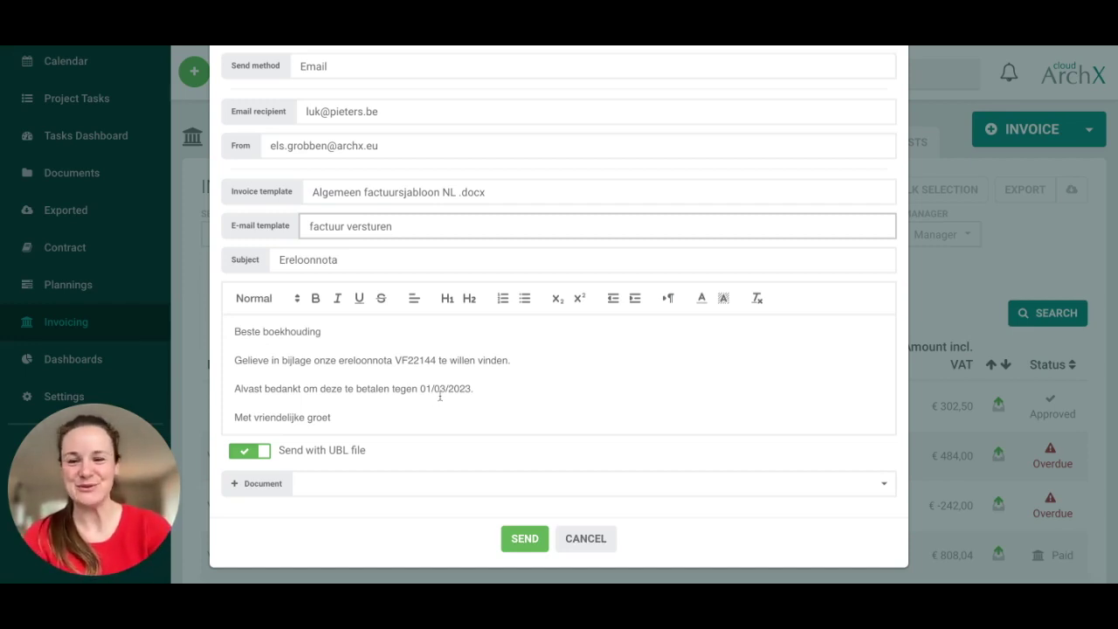
double_click(298, 331)
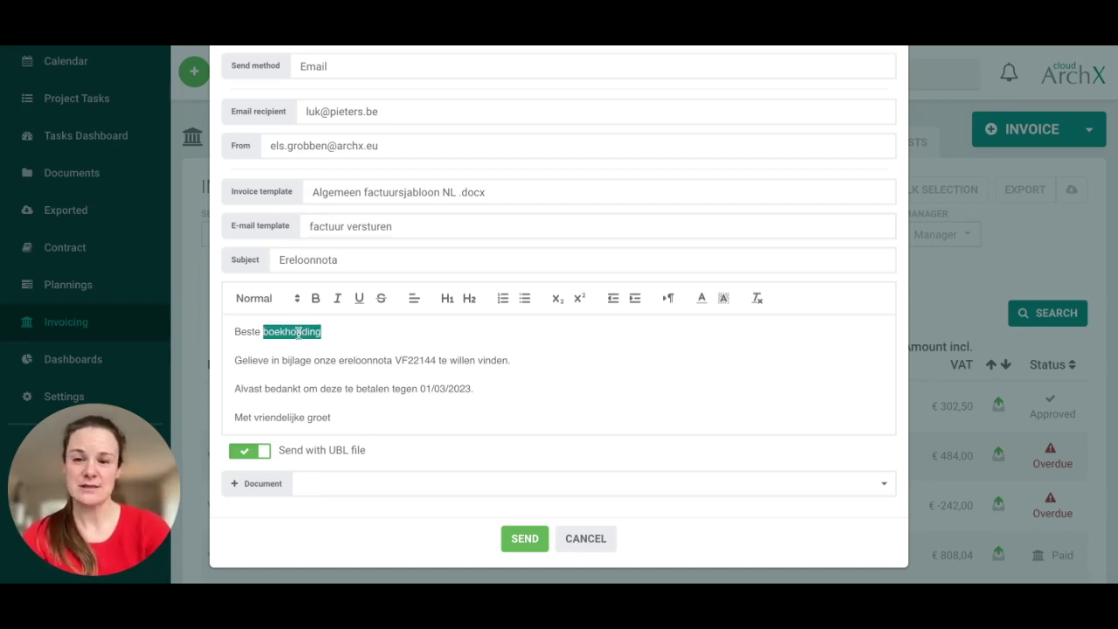
key(BackSpace)
key(BackSpace)
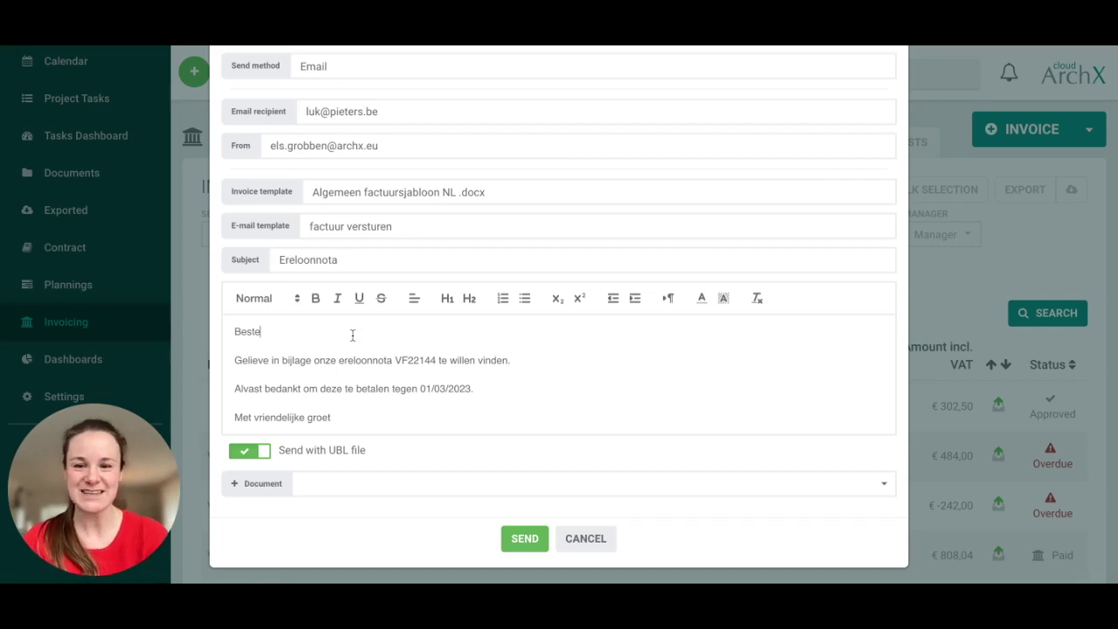
Step: Add the sender's first name below "Met vriendelijke groet", followed by a blank line and an "Attachment:" line
click(365, 417)
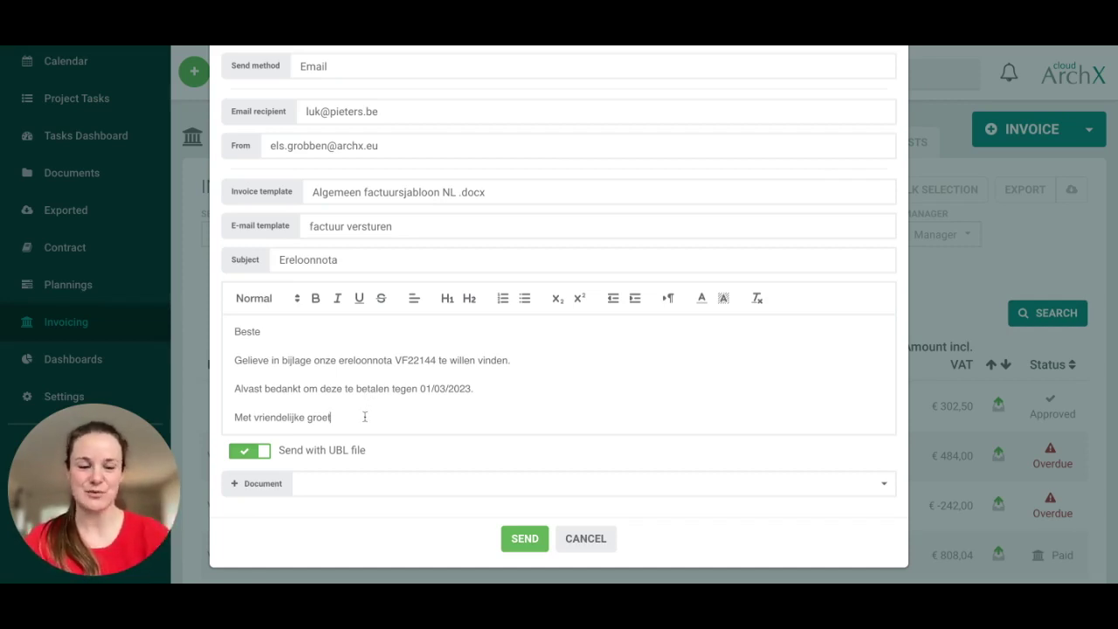
key(Return)
text(Ellen)
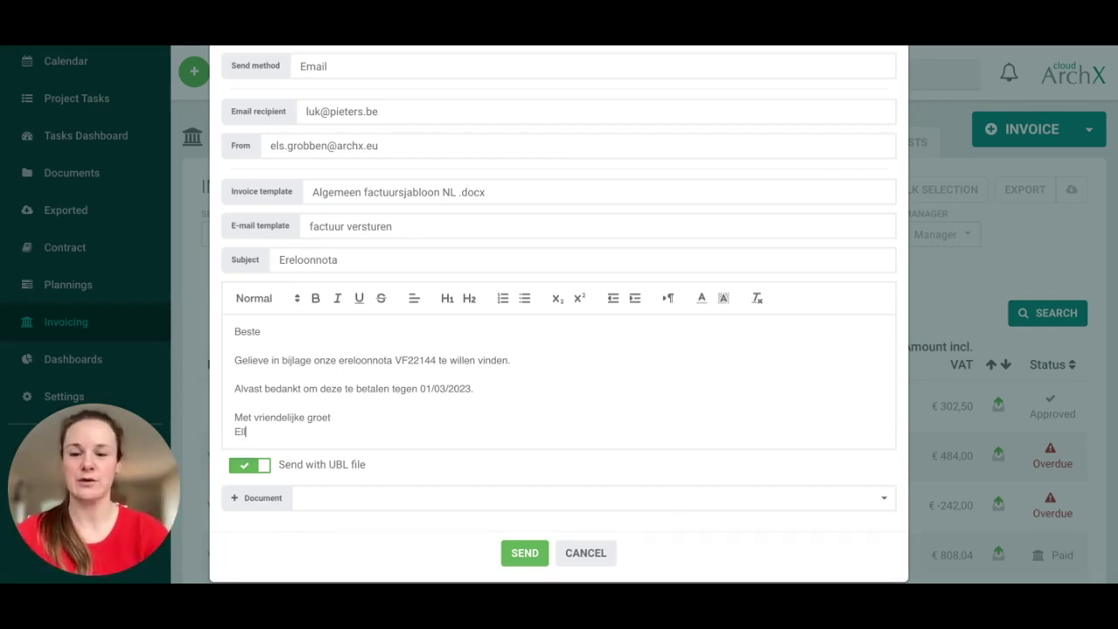
key(Return)
key(Return)
text(Attachment:)
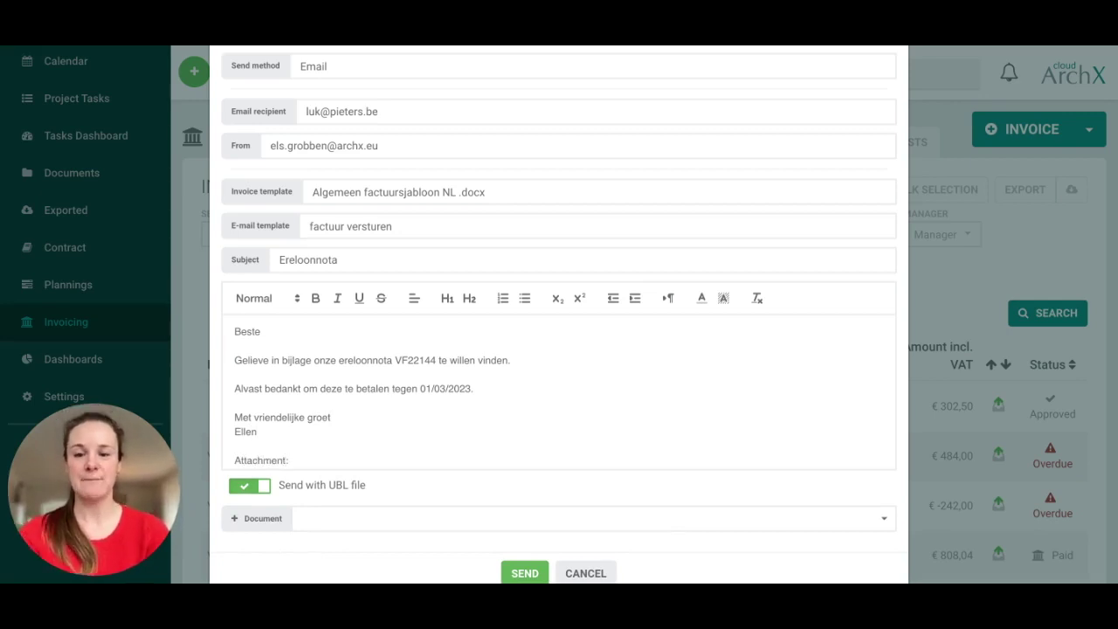
key(Return)
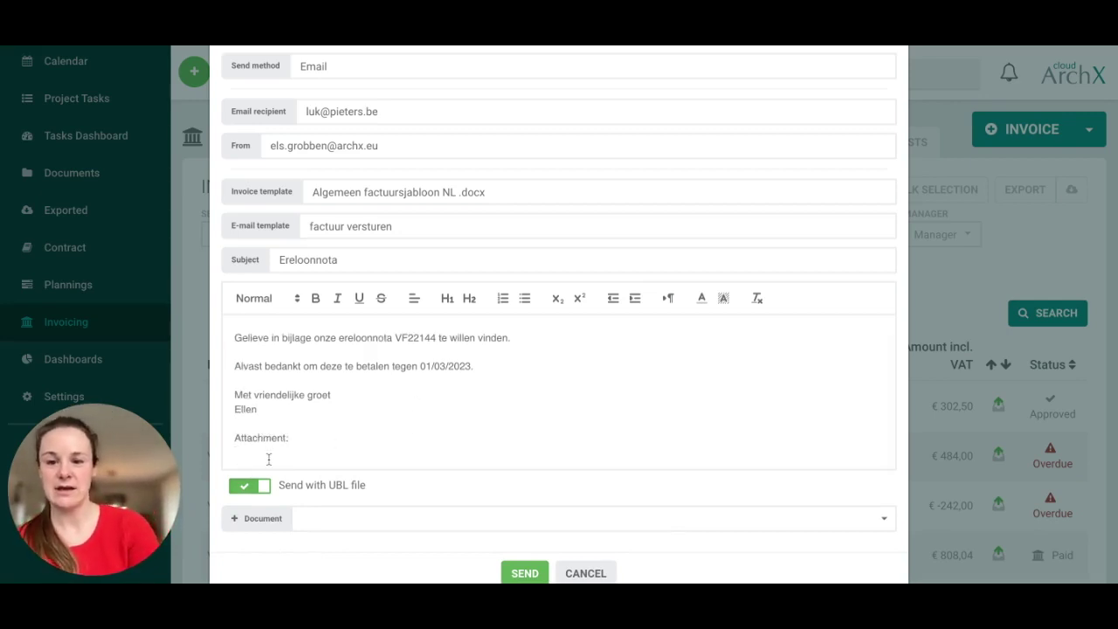
Step: Add the project document werfverslag.doc from the Bouwaanvraagdossier folder to the invoice e-mail and review the message text
click(319, 521)
scroll(322, 520, down, 1)
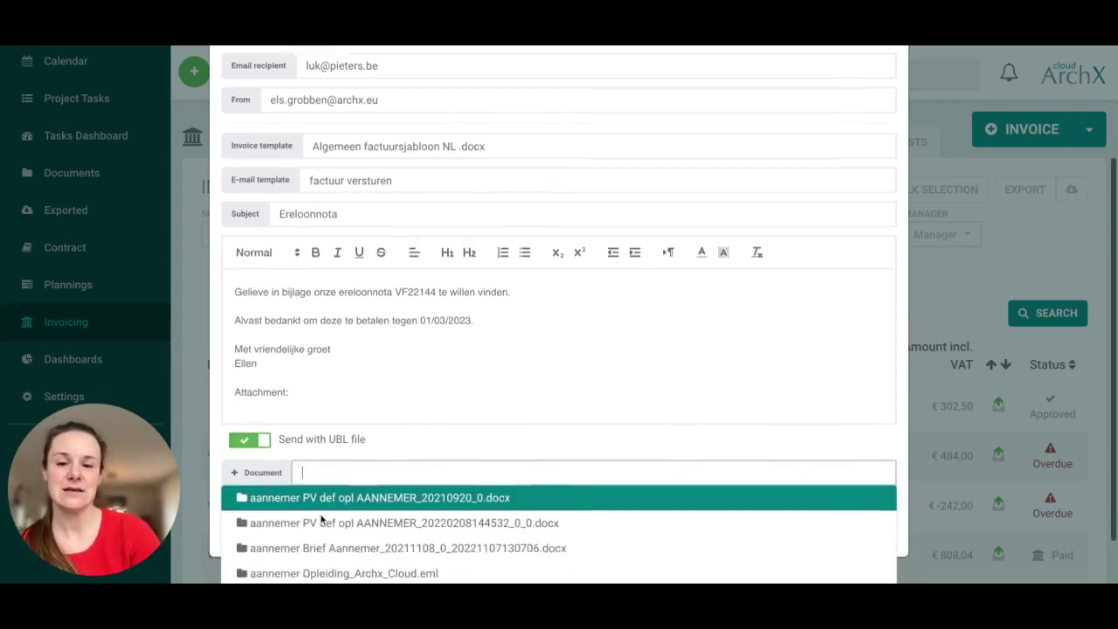
scroll(322, 520, down, 2)
scroll(324, 516, down, 2)
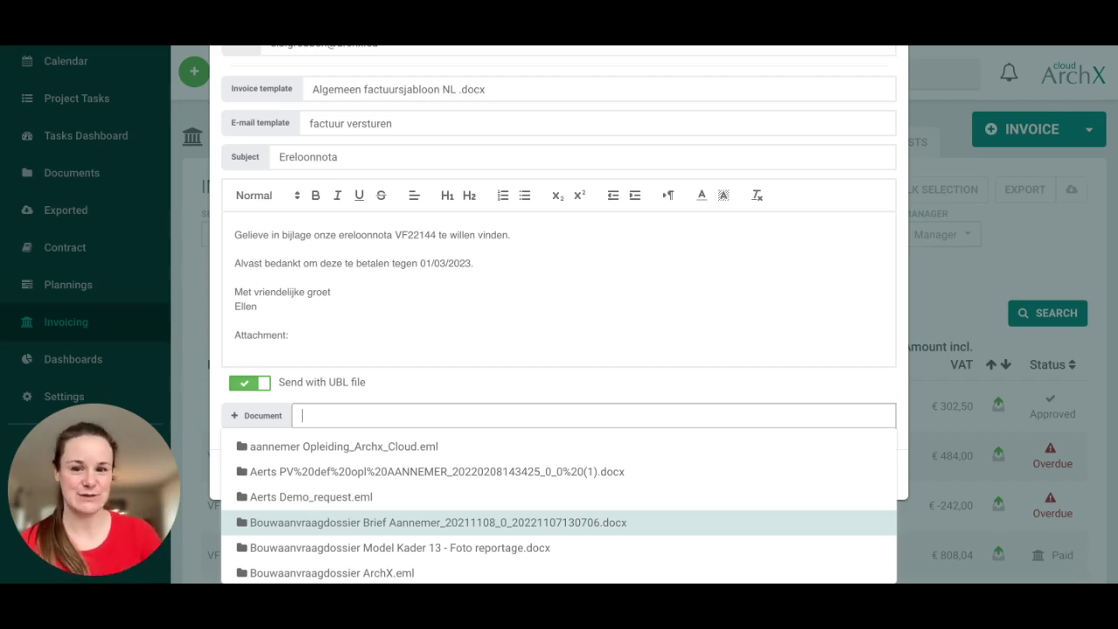
key(Down)
key(Down)
key(Down)
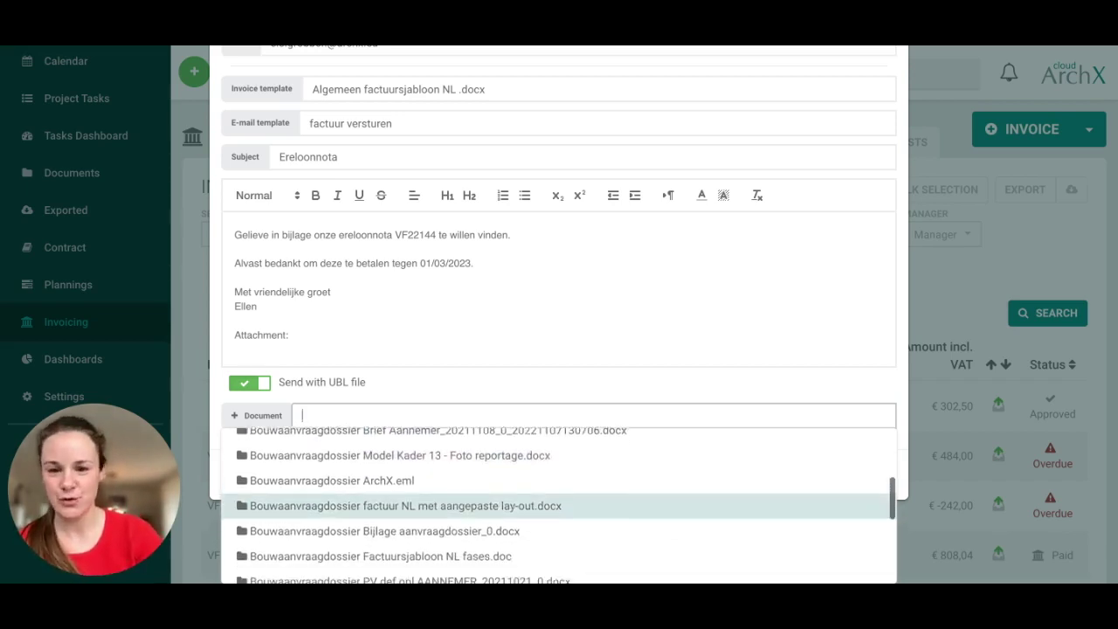
key(Down)
key(Down)
key(Down)
key(Down)
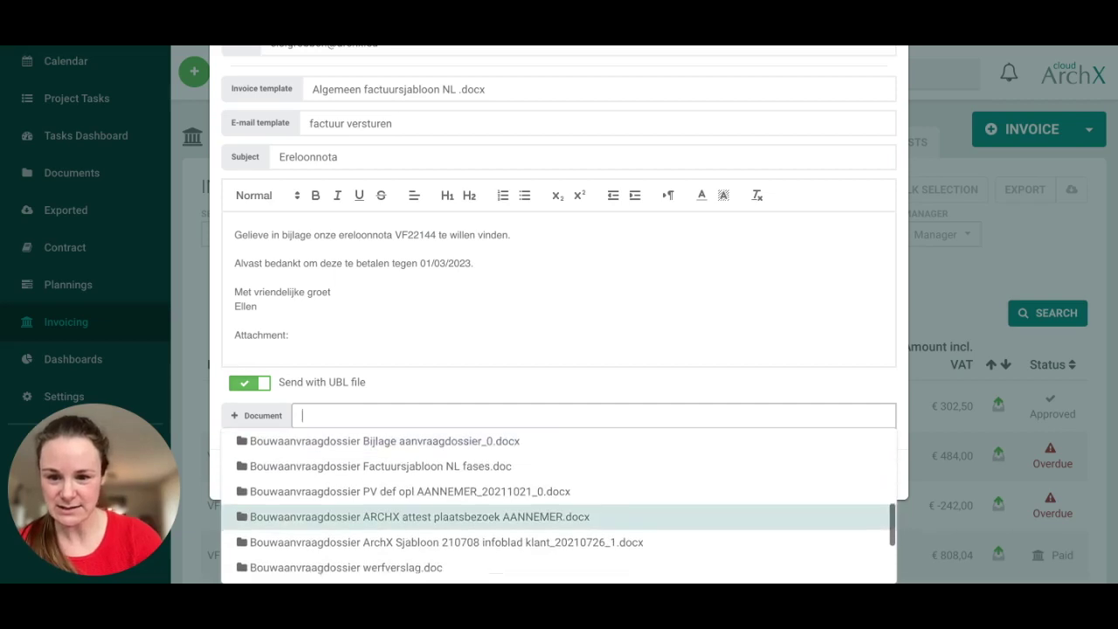
key(Down)
key(Down)
click(380, 533)
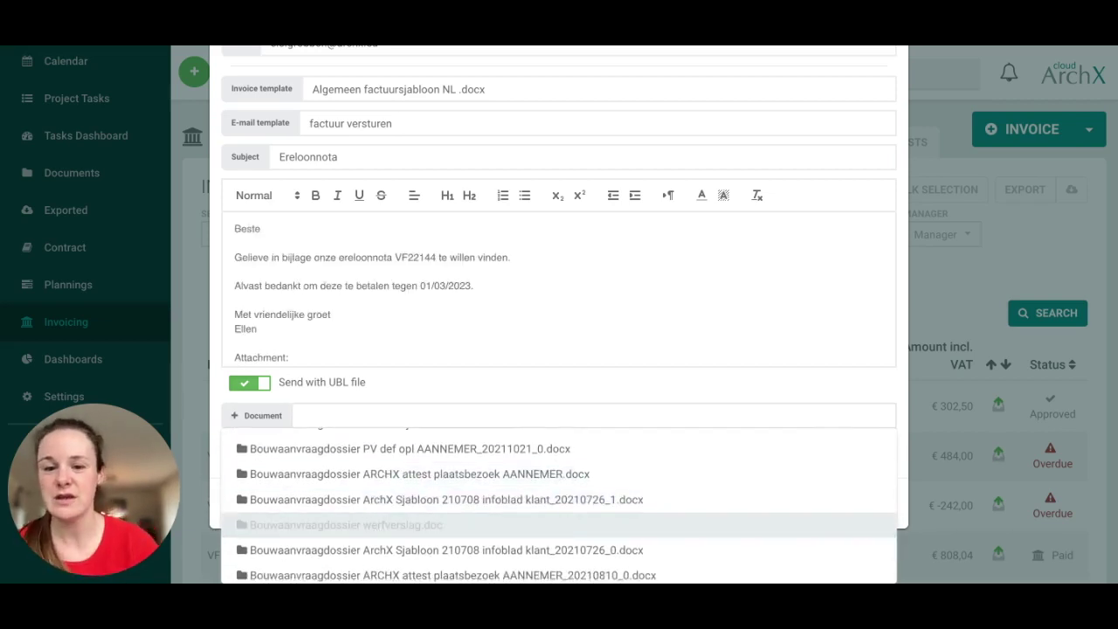
click(368, 346)
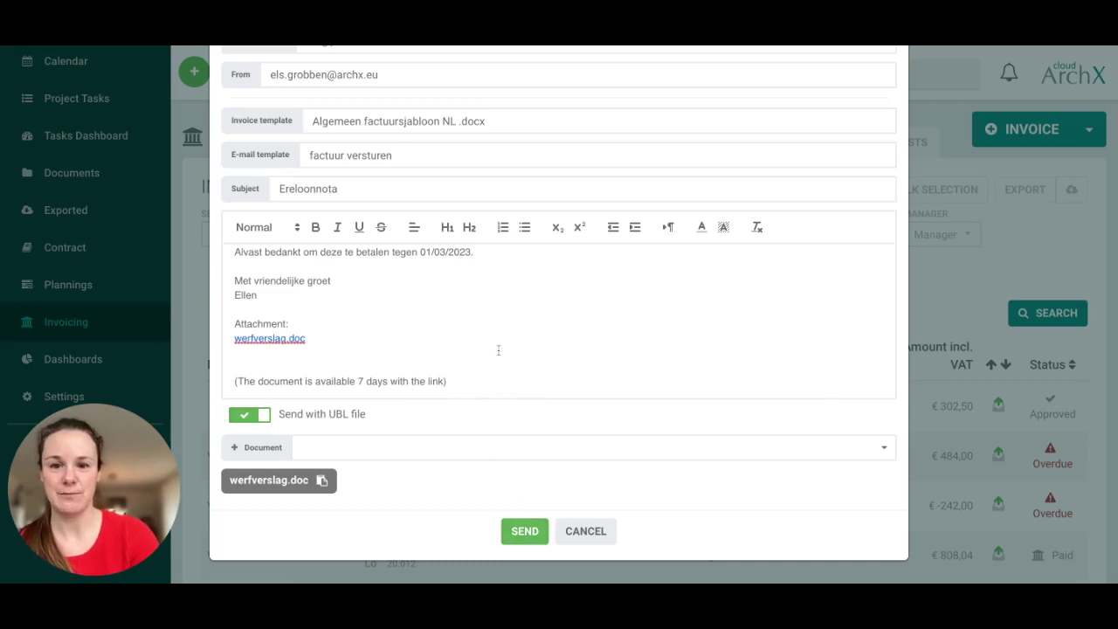
scroll(497, 342, up, 1)
scroll(497, 342, up, 1)
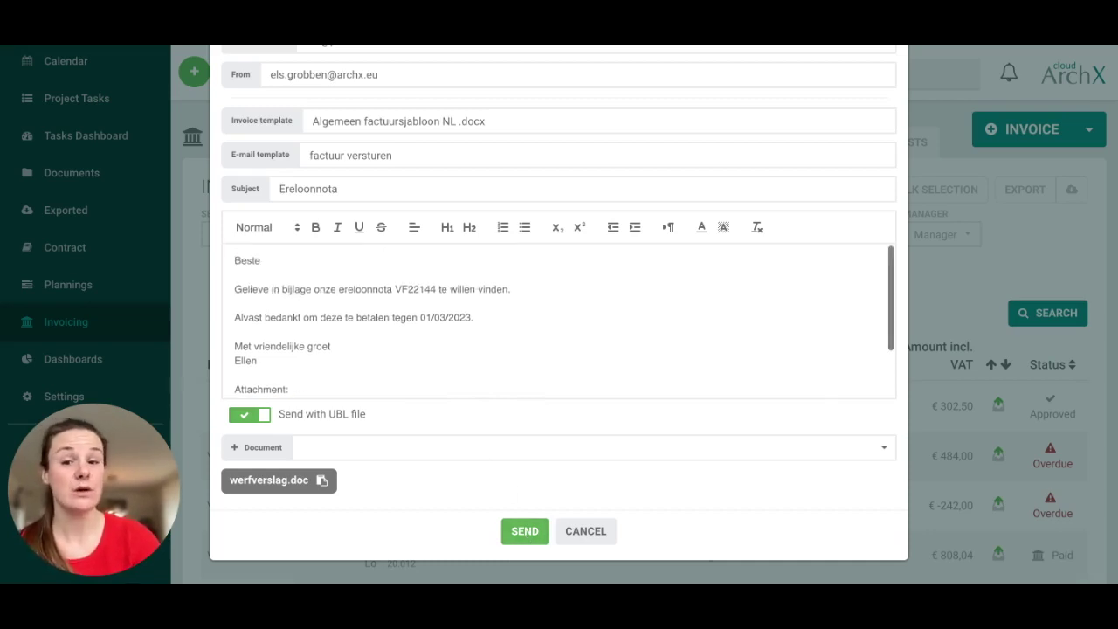